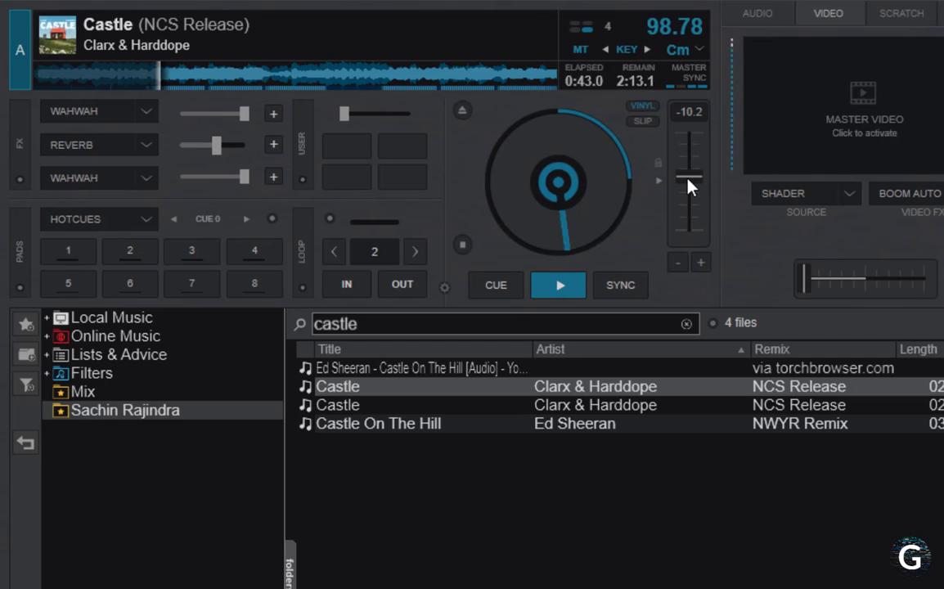
# Step: Speed up deck A's track with the pitch slider, reduce it to about +10.2%, and resume playback
pyautogui.moveTo(688, 186)
pyautogui.mouseDown()
pyautogui.moveTo(690, 216)
pyautogui.moveTo(689, 202)
pyautogui.mouseUp()
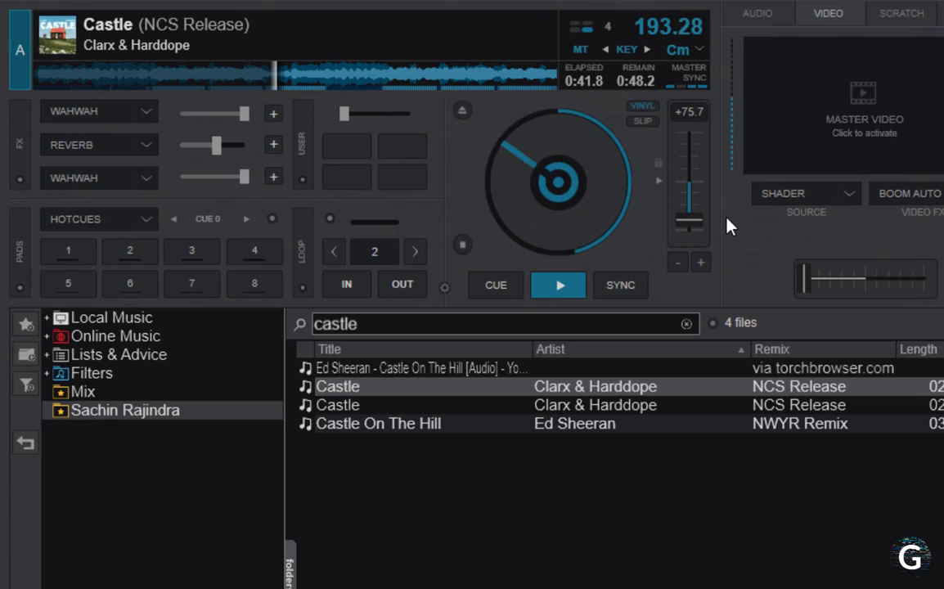
pyautogui.moveTo(692, 219); pyautogui.dragTo(704, 188)
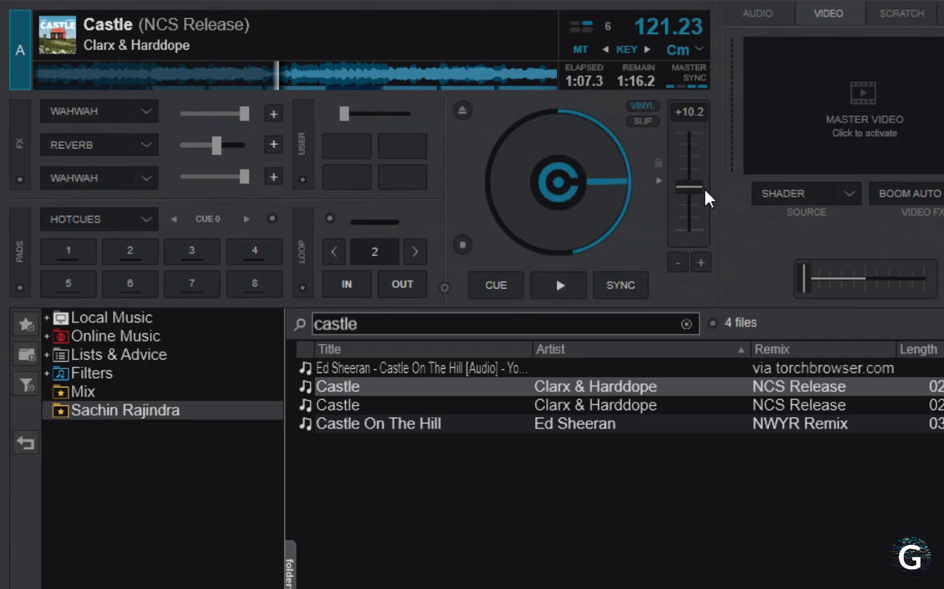
pyautogui.click(561, 301)
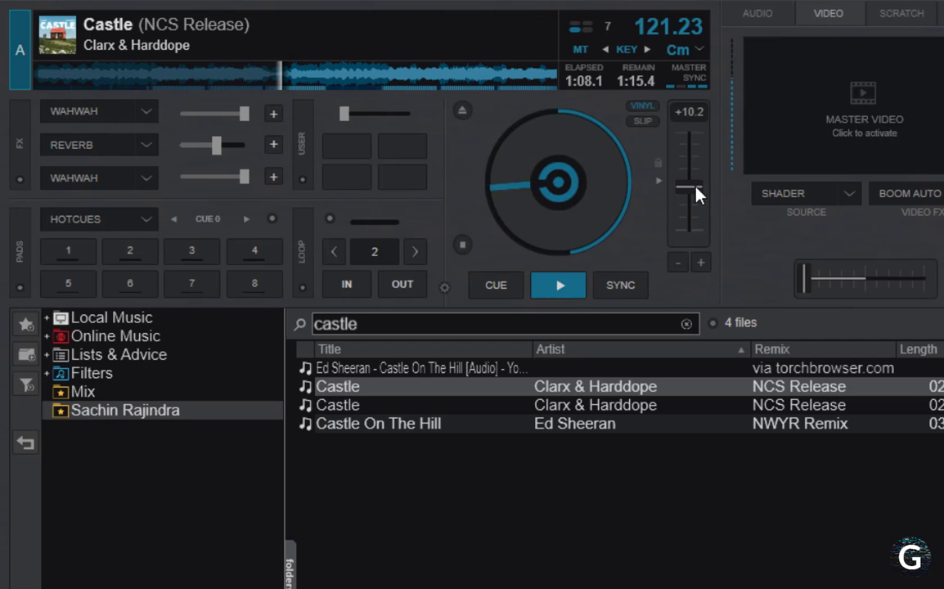
pyautogui.moveTo(688, 196)
pyautogui.mouseDown()
pyautogui.moveTo(692, 180)
pyautogui.moveTo(682, 196)
pyautogui.mouseUp()
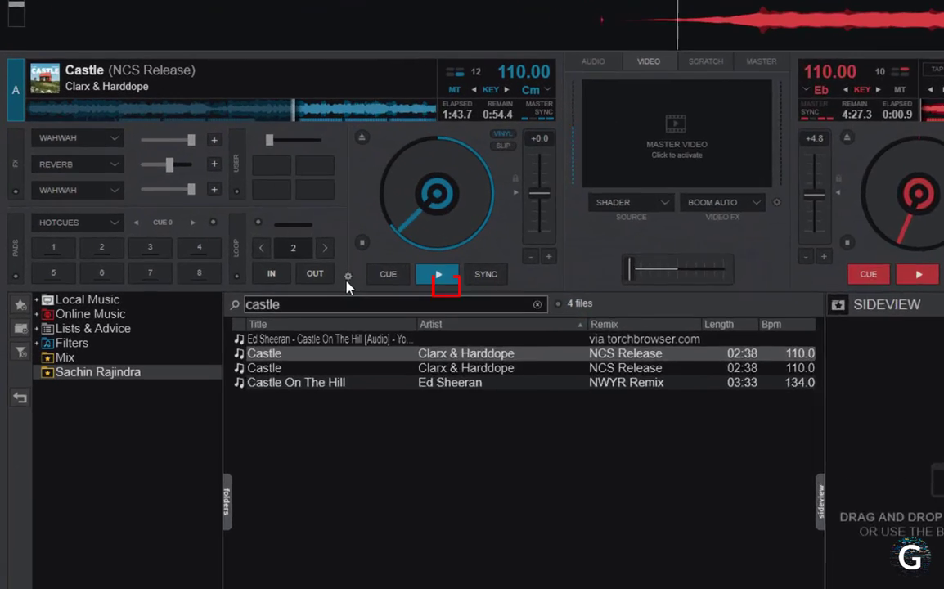
# Step: Set deck A's pitch range to 33% and slow the track with the pitch slider
pyautogui.click(256, 263)
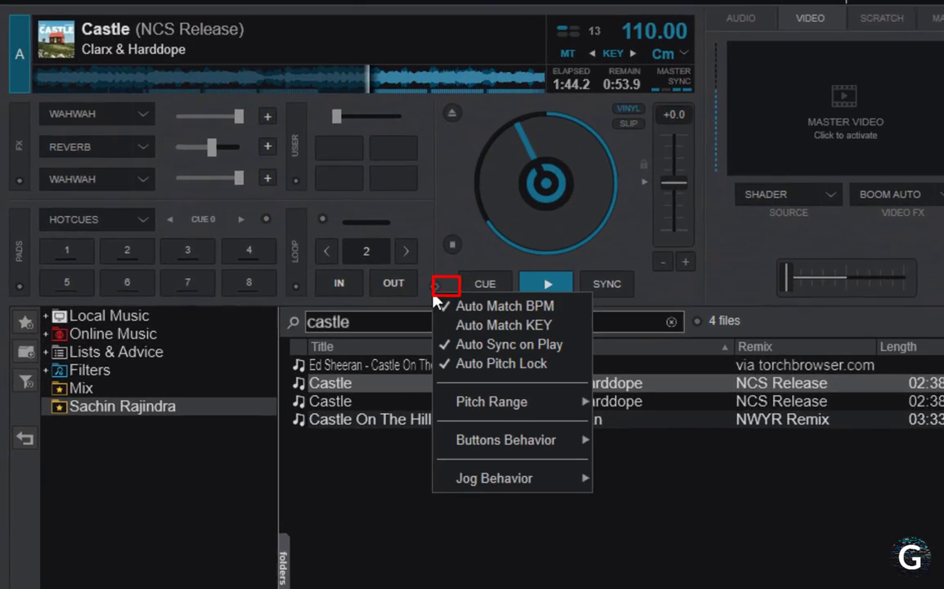
pyautogui.moveTo(559, 413)
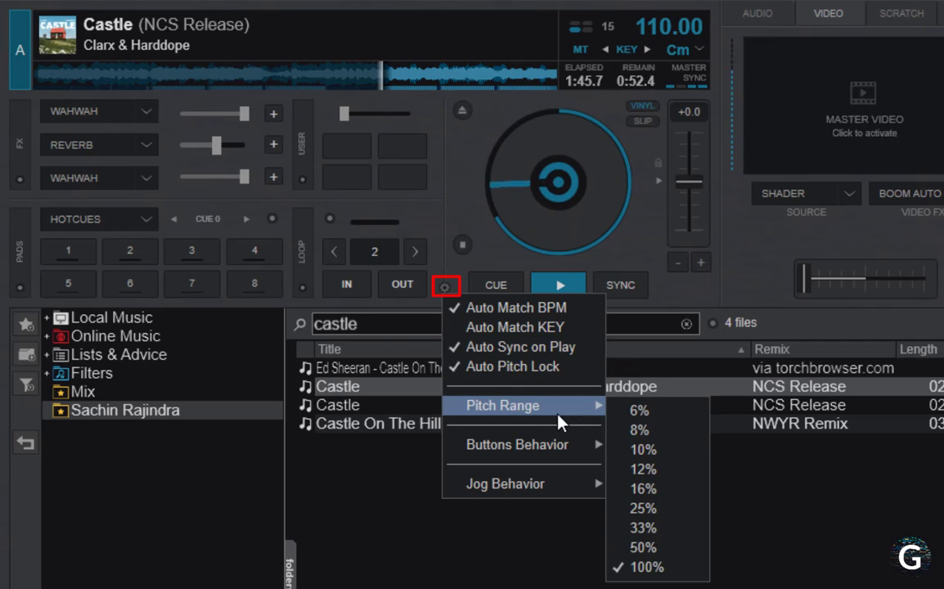
pyautogui.click(653, 530)
pyautogui.moveTo(692, 194); pyautogui.dragTo(700, 166)
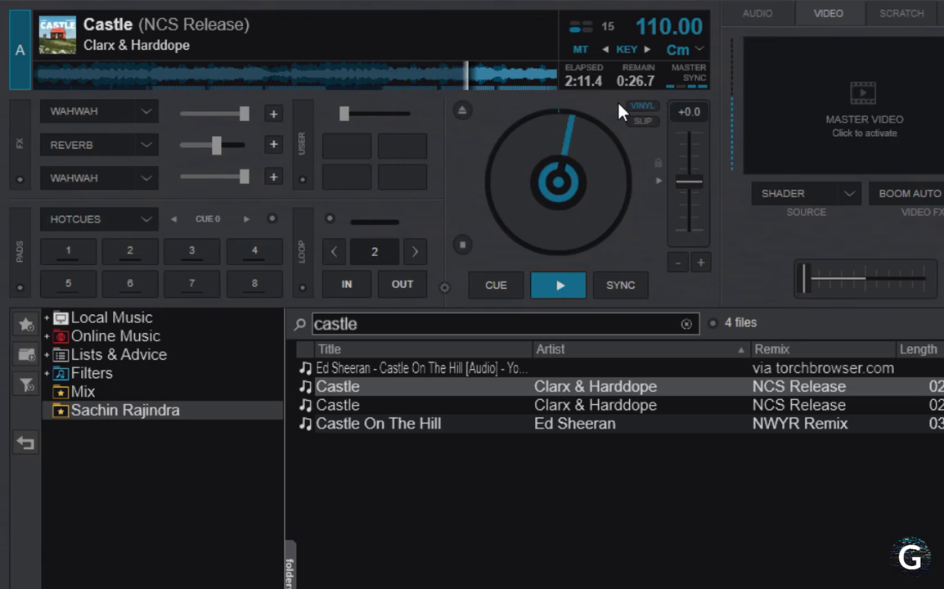
# Step: Return deck A's track to its cue point and play it from an early passage of the song
pyautogui.click(641, 106)
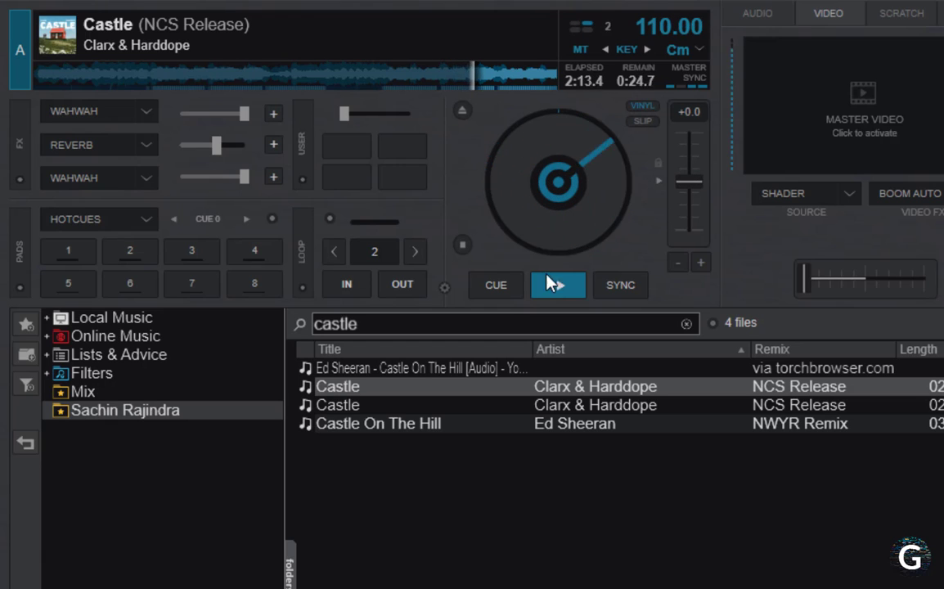
pyautogui.click(498, 285)
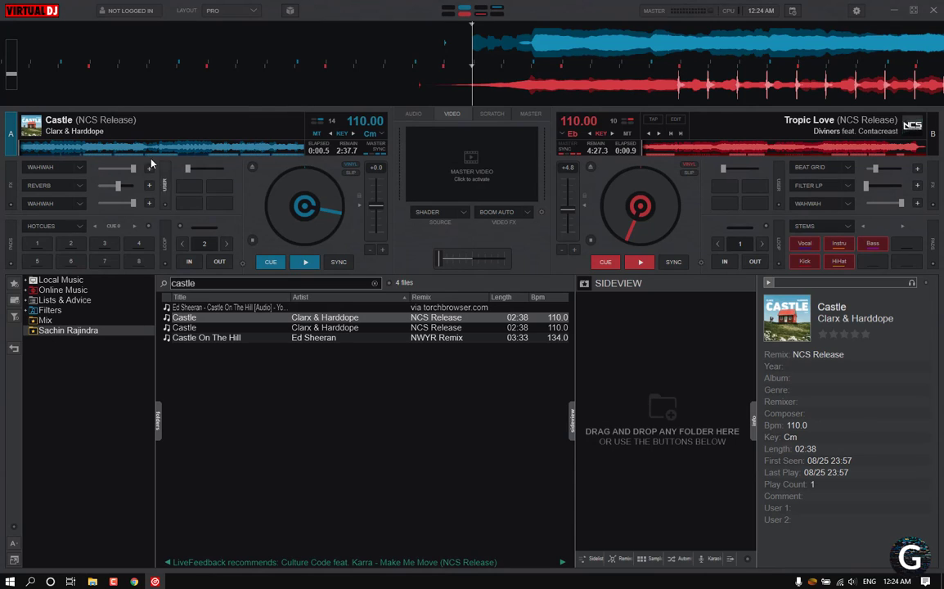
pyautogui.click(127, 148)
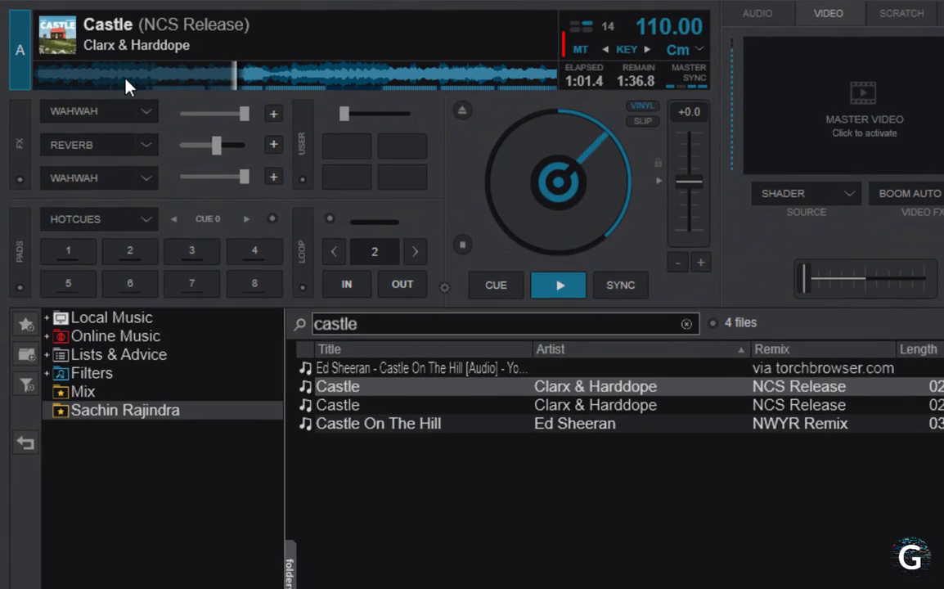
pyautogui.click(120, 83)
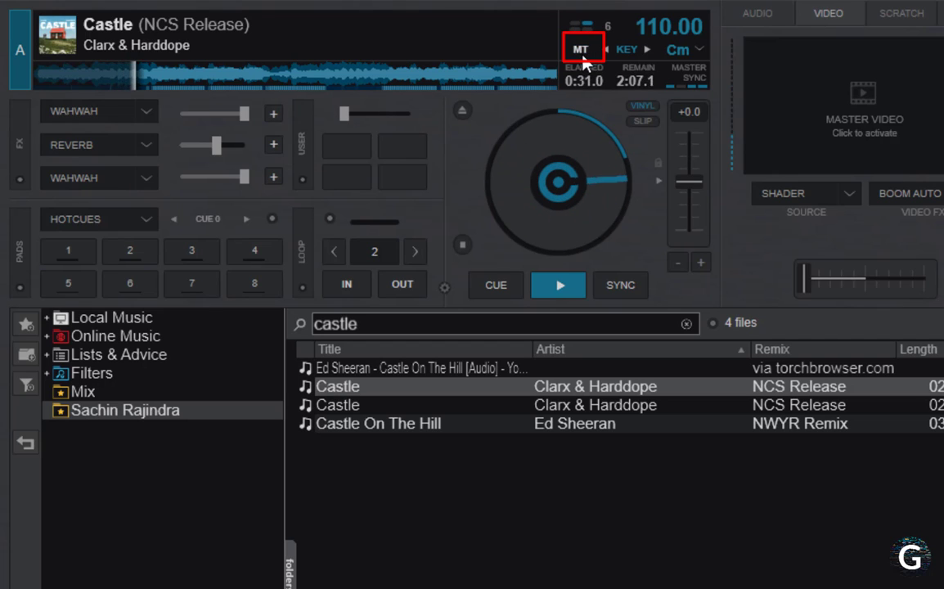
# Step: Try deck A's pitch at about -12.1% and about +29.6% without master tempo, replaying an early passage each time
pyautogui.moveTo(687, 186); pyautogui.dragTo(686, 172)
pyautogui.click(101, 78)
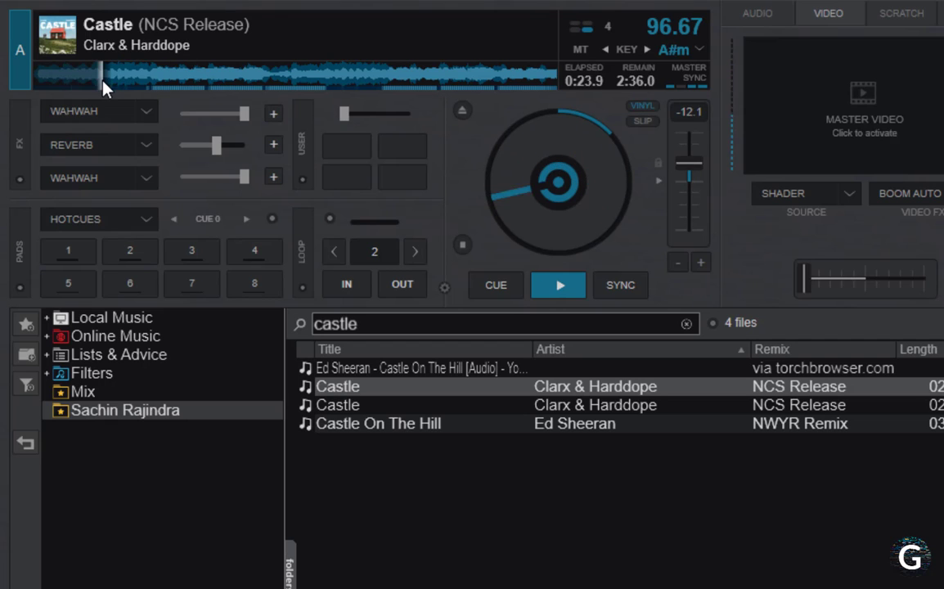
pyautogui.moveTo(700, 166); pyautogui.dragTo(694, 231)
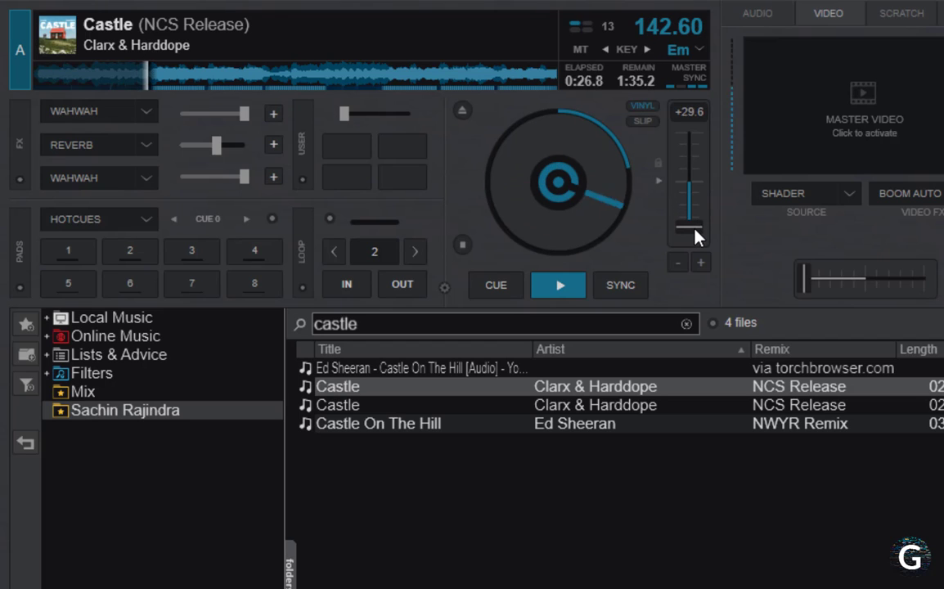
pyautogui.click(121, 82)
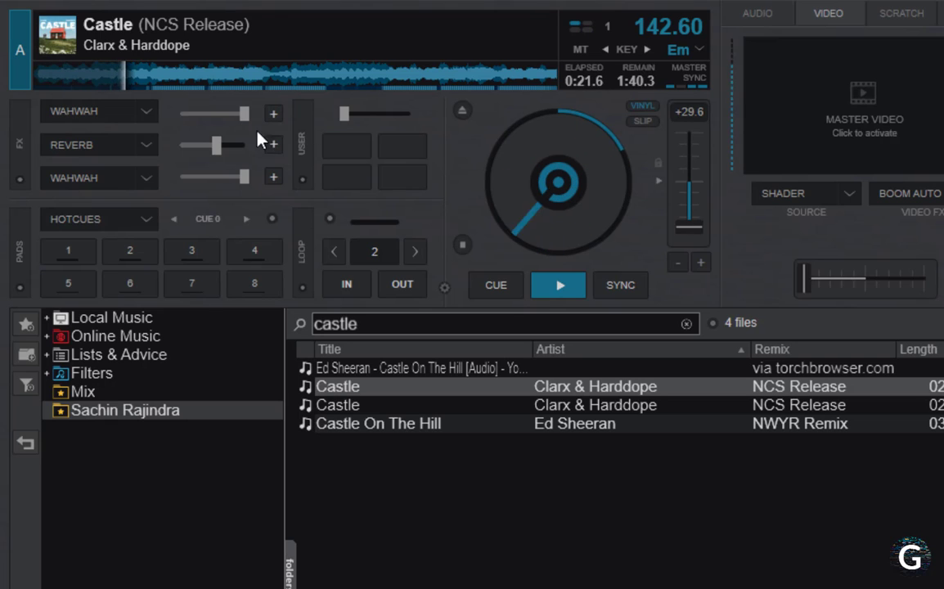
# Step: Switch deck A's master tempo on, off and on again while replaying the track from near its start
pyautogui.click(581, 50)
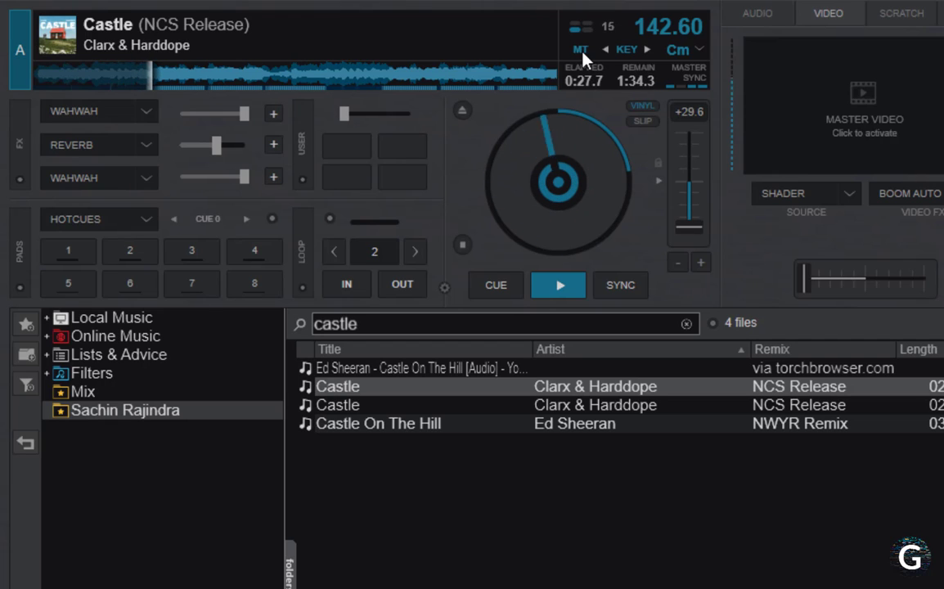
pyautogui.click(86, 79)
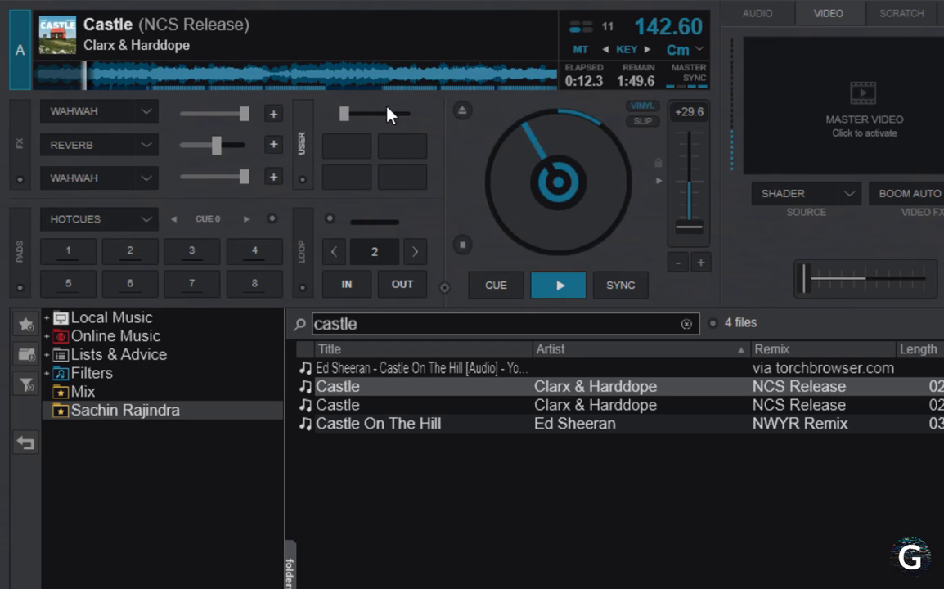
pyautogui.click(581, 51)
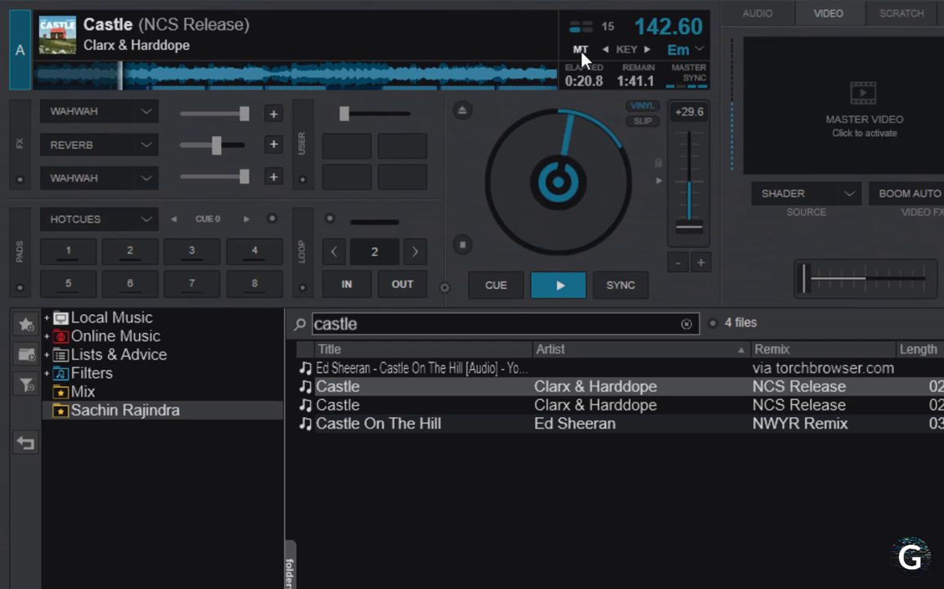
pyautogui.click(581, 52)
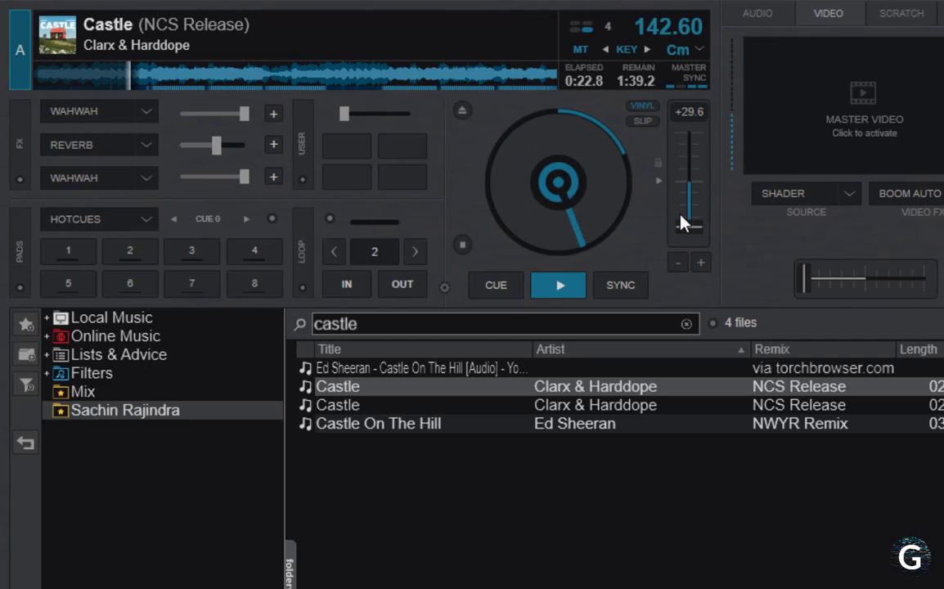
# Step: Reset deck A's pitch to +0.0 and replay the track from near its beginning
pyautogui.moveTo(686, 227); pyautogui.dragTo(669, 188)
pyautogui.doubleClick(685, 185)
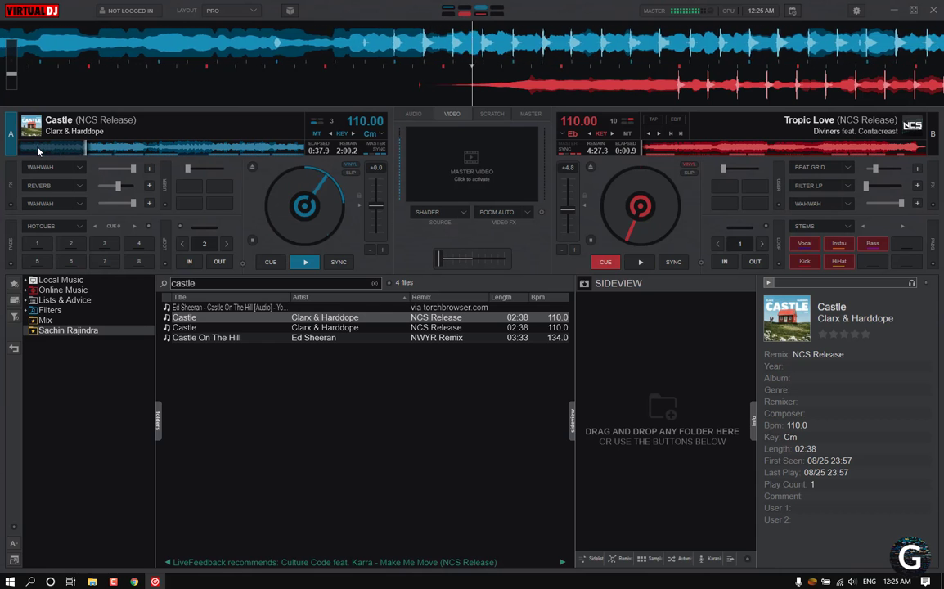
pyautogui.click(37, 151)
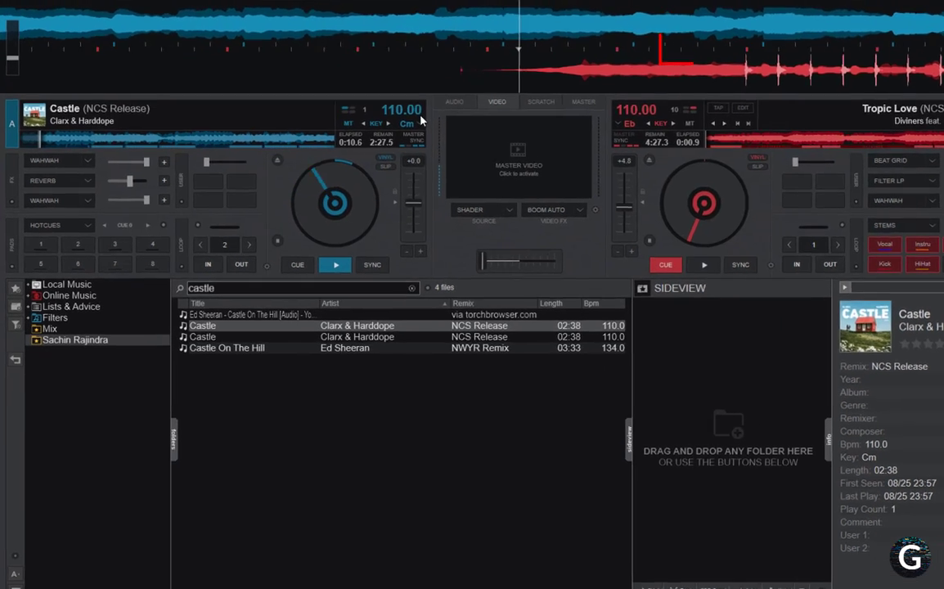
# Step: Shift deck A's key successively to +1 C#m, +2 Dm and +3 Ebm
pyautogui.click(371, 134)
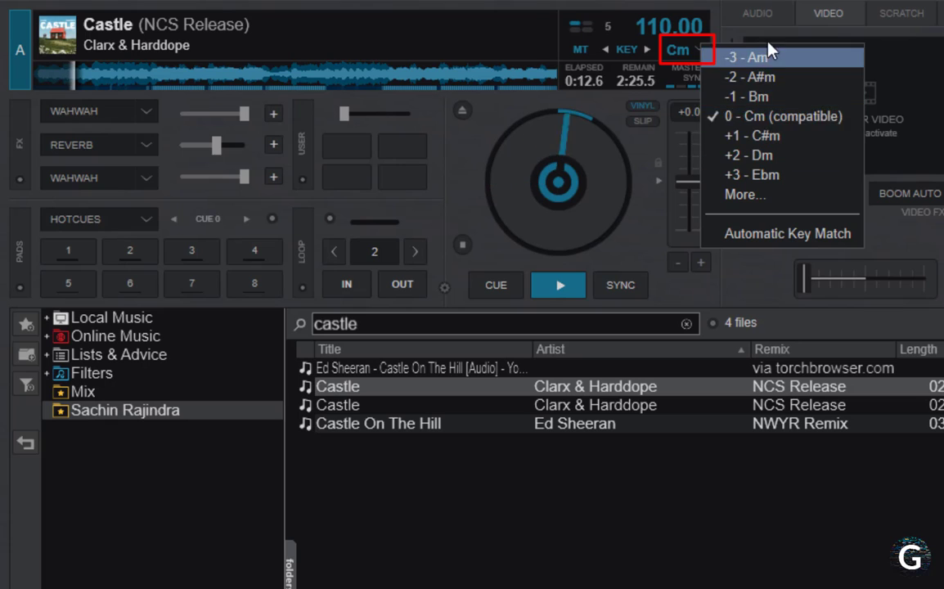
pyautogui.click(769, 139)
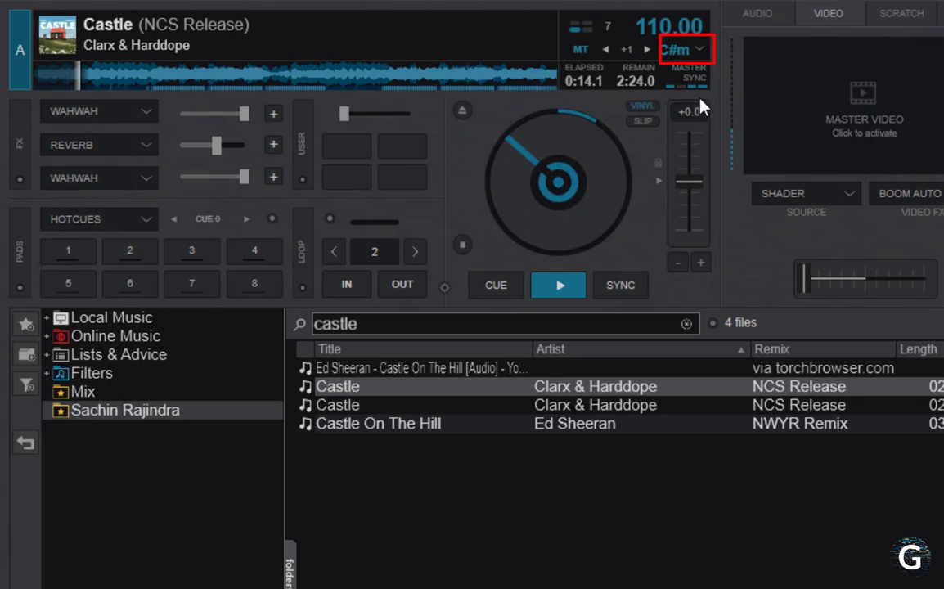
pyautogui.click(705, 54)
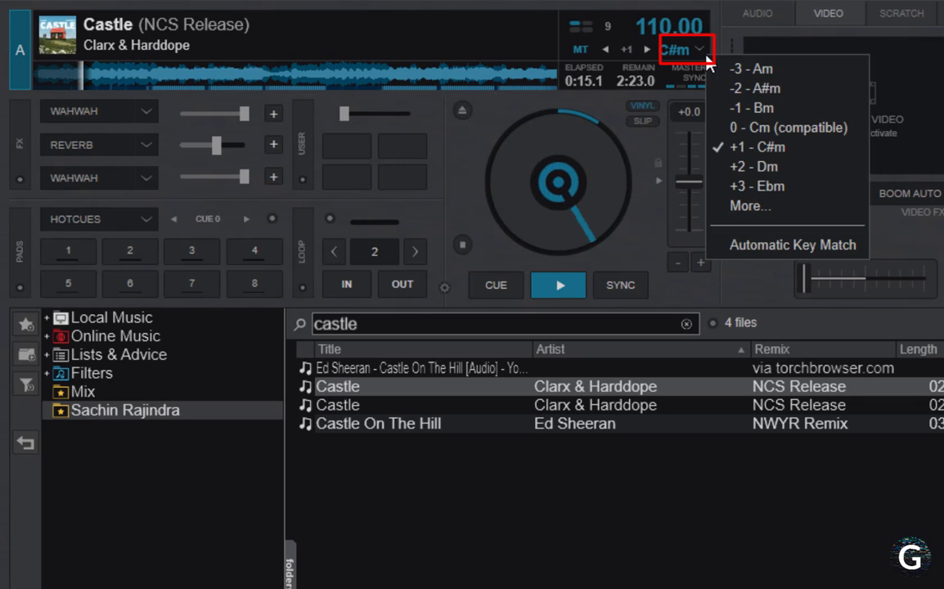
pyautogui.click(771, 164)
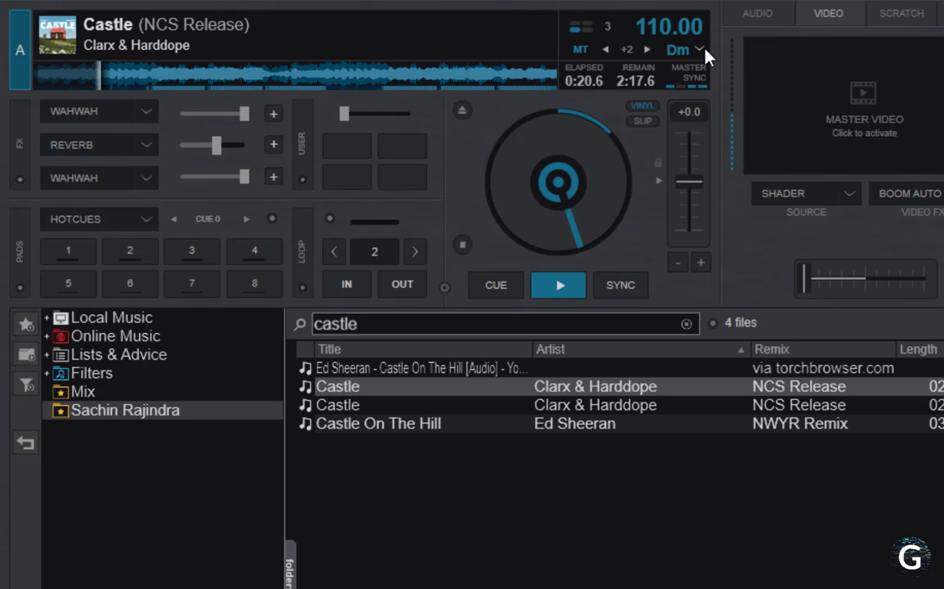
pyautogui.click(704, 54)
pyautogui.click(759, 179)
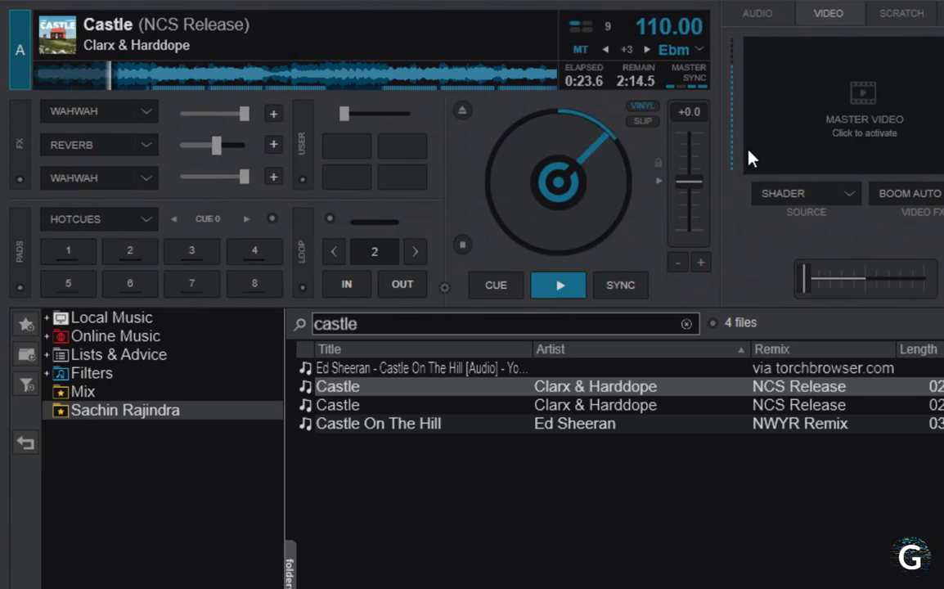
# Step: Shift deck A's key to +9 Am and on to +11 Bm from the extended list of keys
pyautogui.click(702, 51)
pyautogui.click(745, 206)
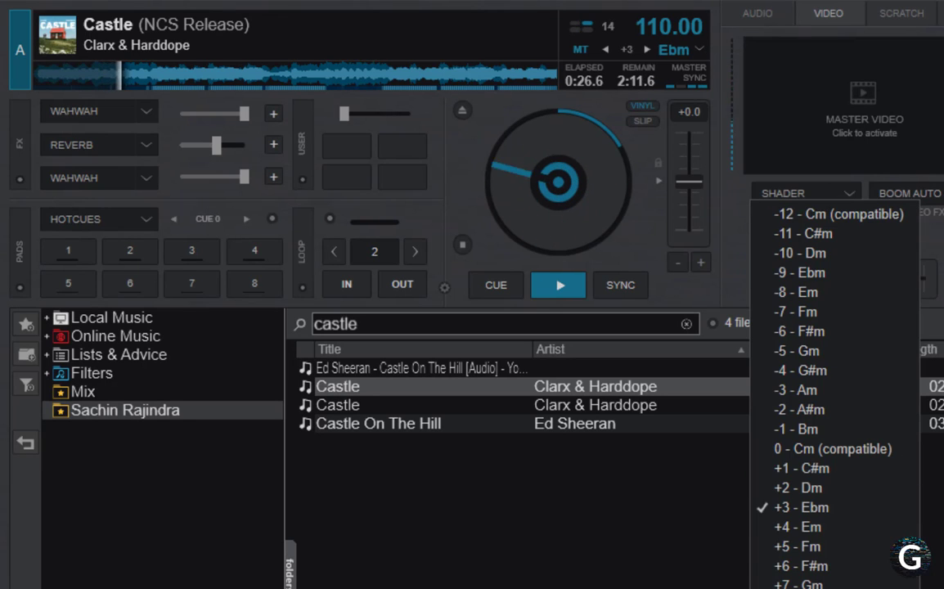
pyautogui.click(810, 582)
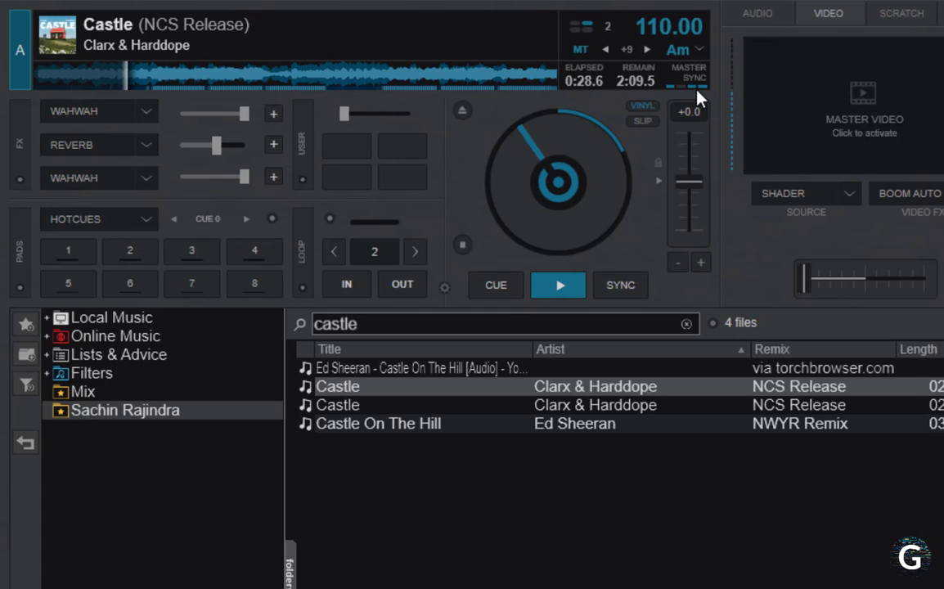
pyautogui.click(700, 49)
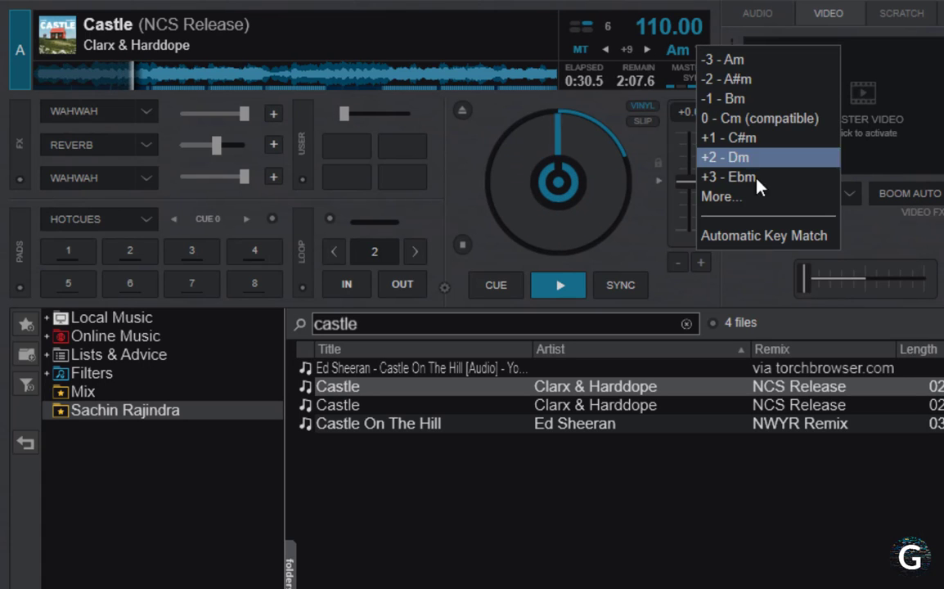
pyautogui.click(743, 200)
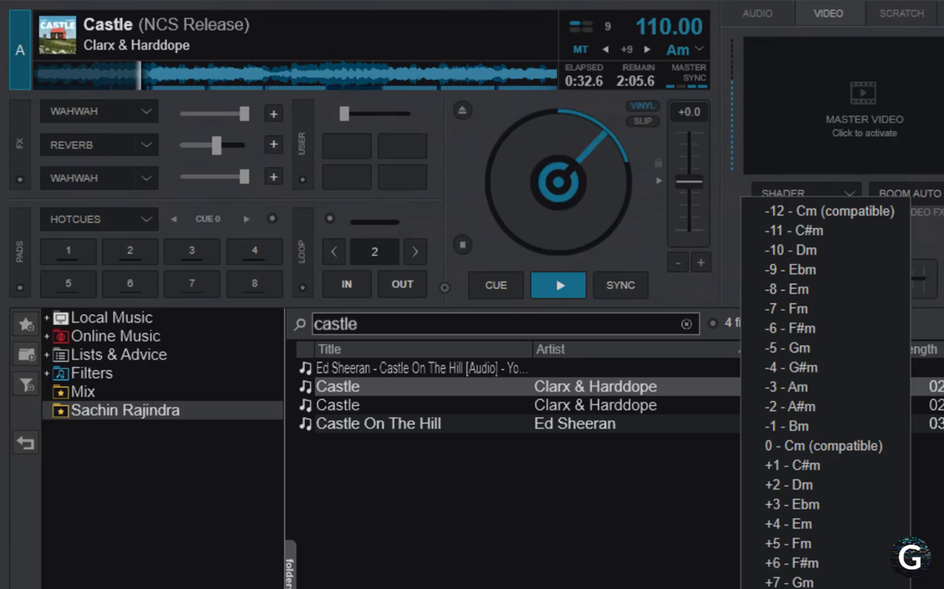
pyautogui.click(814, 585)
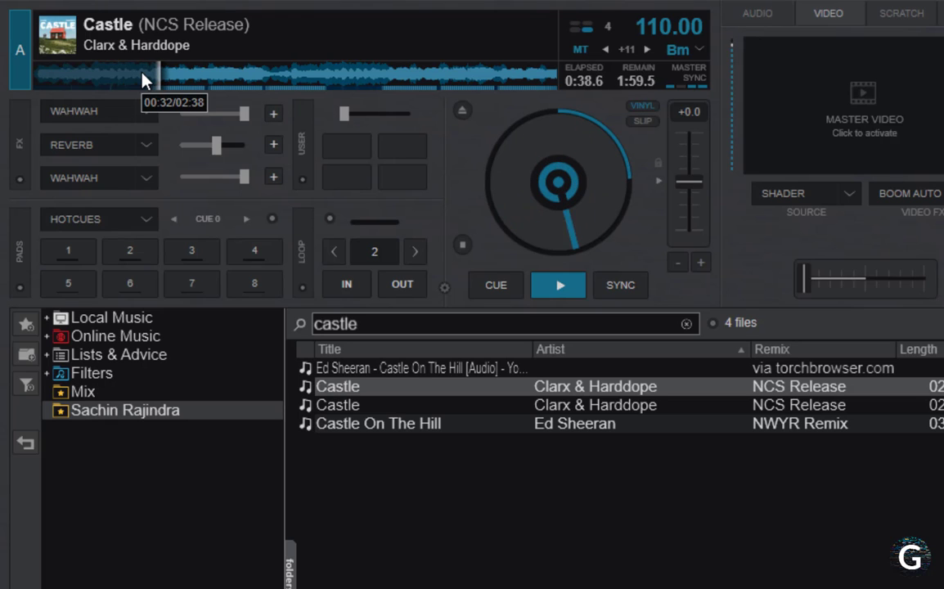
# Step: Restore deck A's key to 0 Cm and replay the track from about 11 seconds in
pyautogui.click(699, 51)
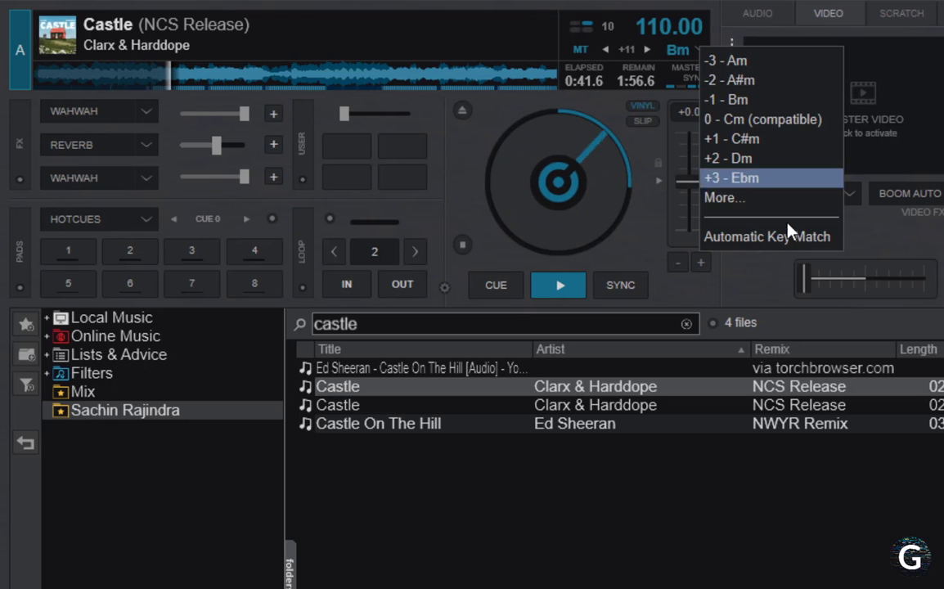
pyautogui.click(725, 201)
pyautogui.click(786, 457)
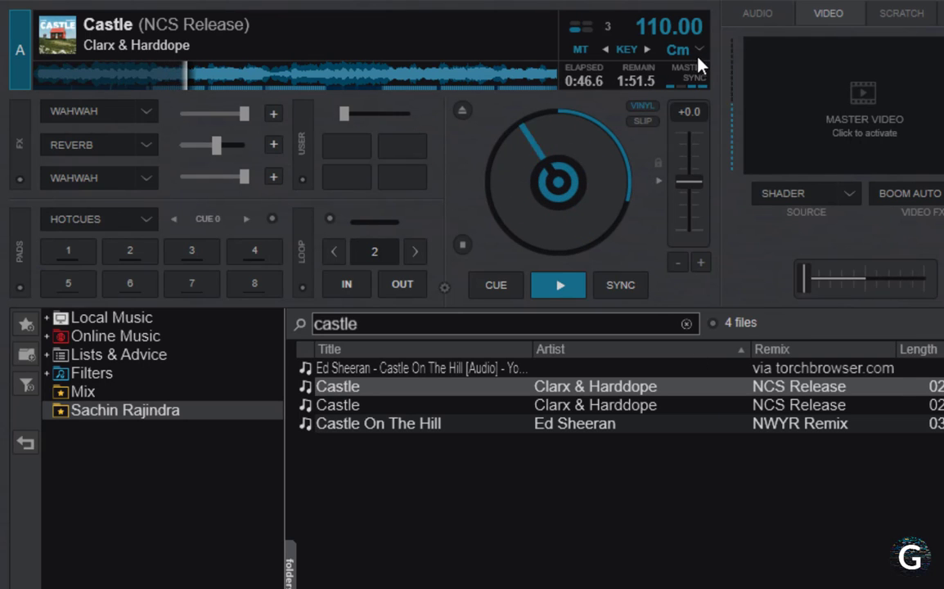
pyautogui.click(71, 76)
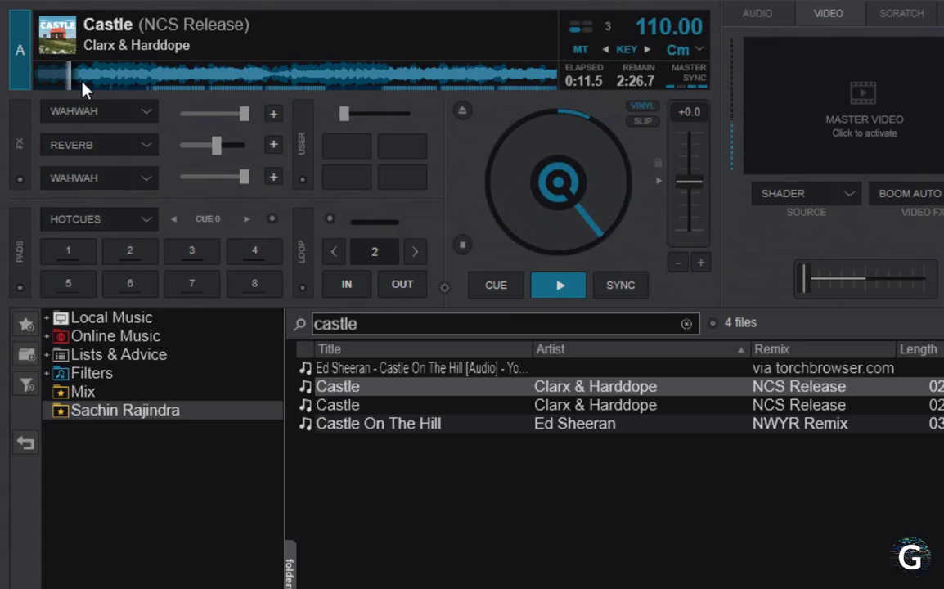